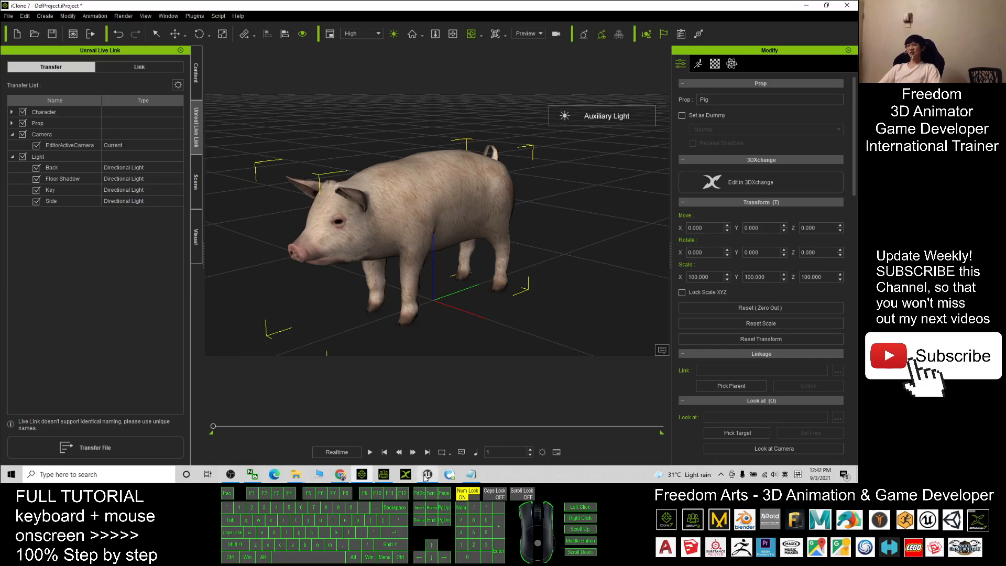
Switch to Unreal Engine, activate the iClone Live Link there, and return to iClone
{"action": "left_click", "coordinate": [427, 474]}
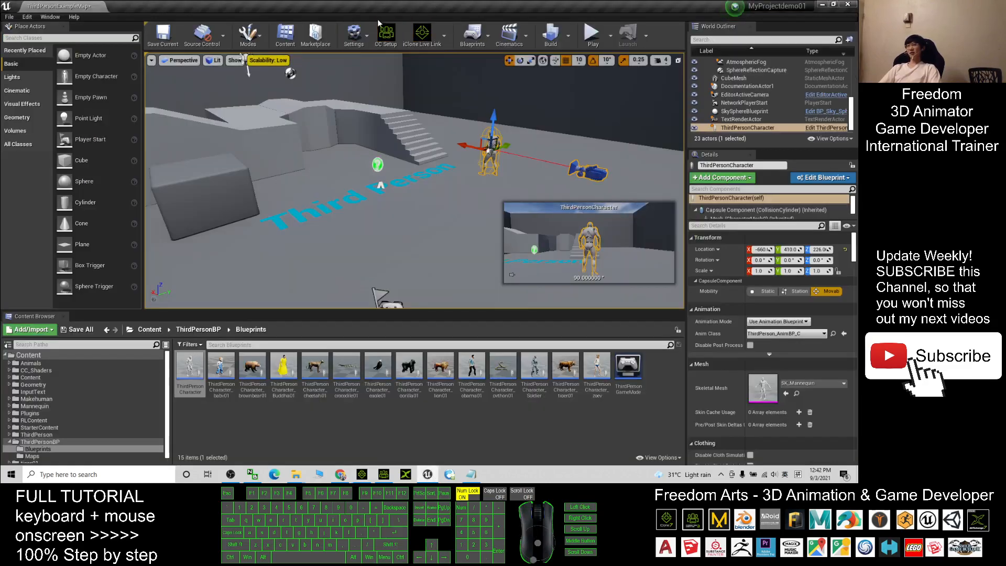
{"action": "left_click", "coordinate": [416, 31]}
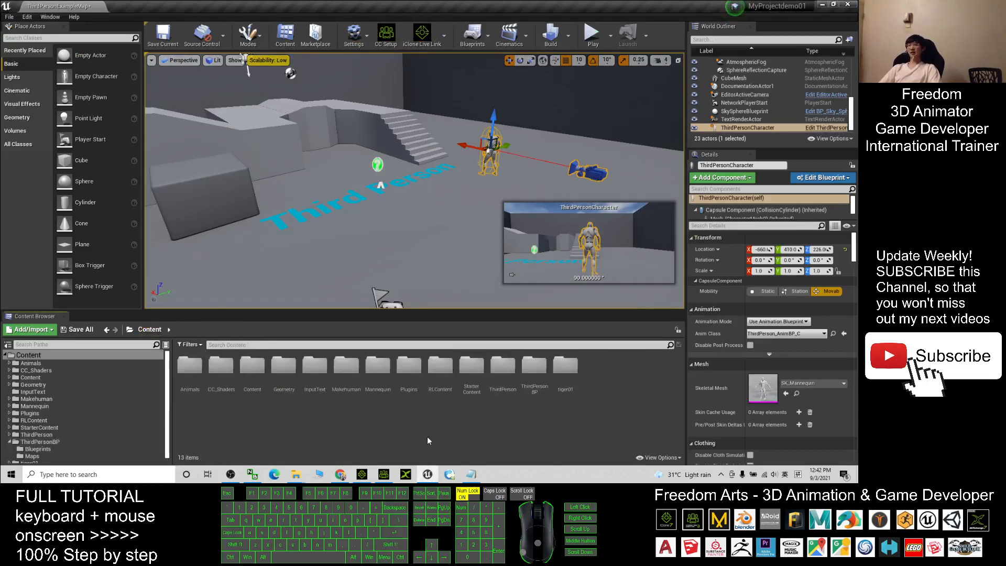
{"action": "left_click", "coordinate": [361, 474]}
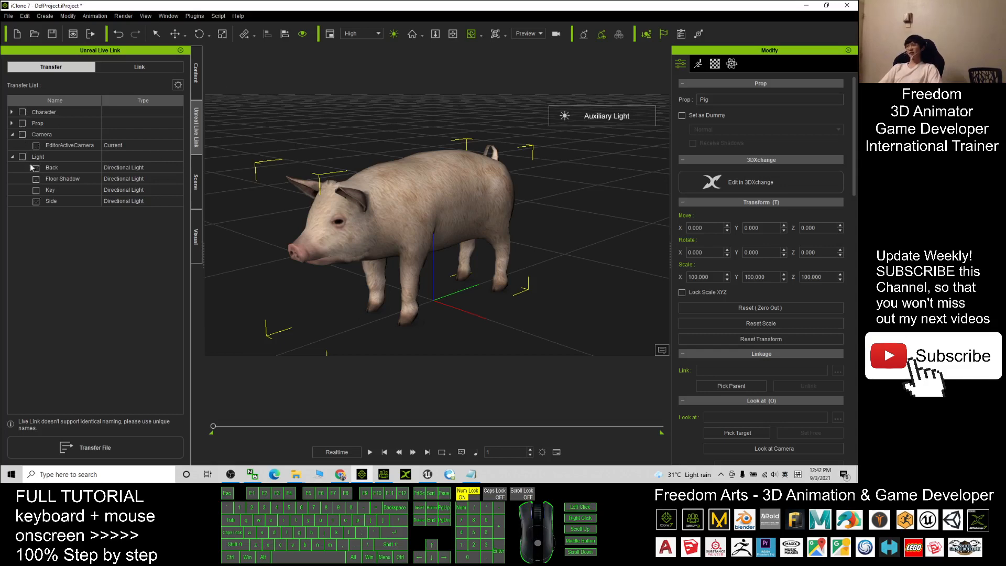
Turn off Place Assets in Scene in the Unreal Live Link transfer file settings
{"action": "left_click", "coordinate": [178, 85]}
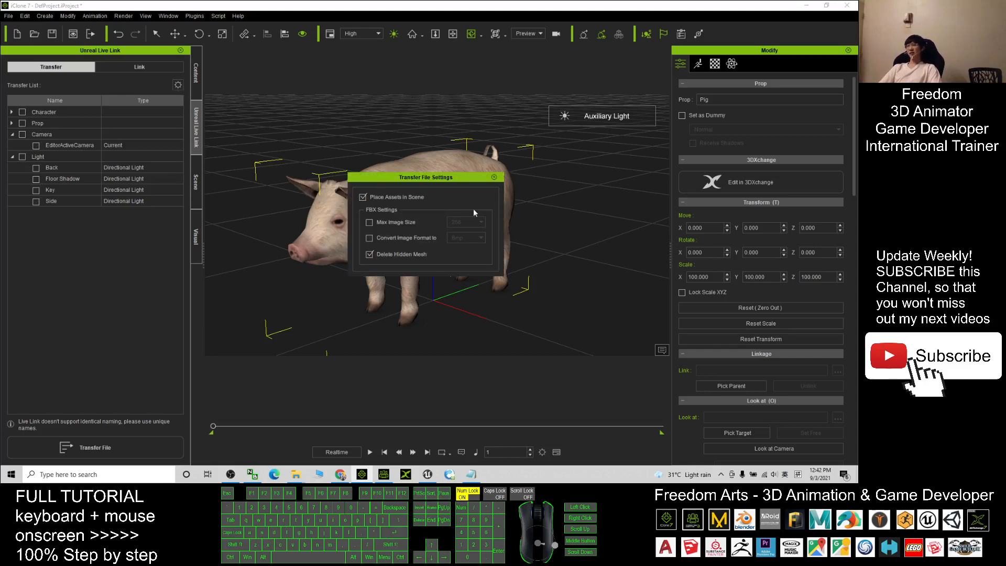
{"action": "left_click", "coordinate": [363, 198]}
{"action": "left_click", "coordinate": [493, 177]}
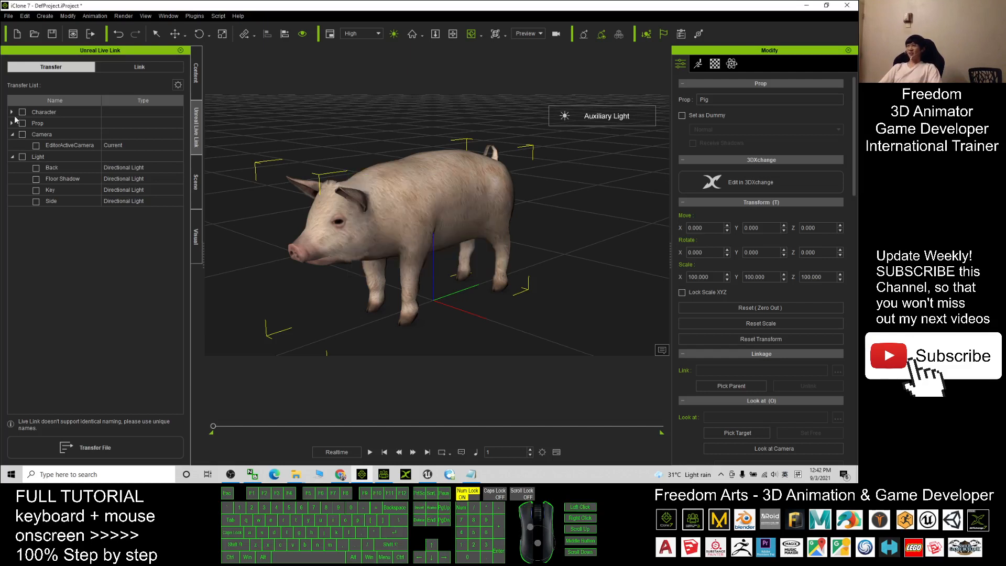
Transfer only the Pig prop through Live Link to Unreal Engine and select the imported Pig mesh in its content folder
{"action": "left_click", "coordinate": [12, 124]}
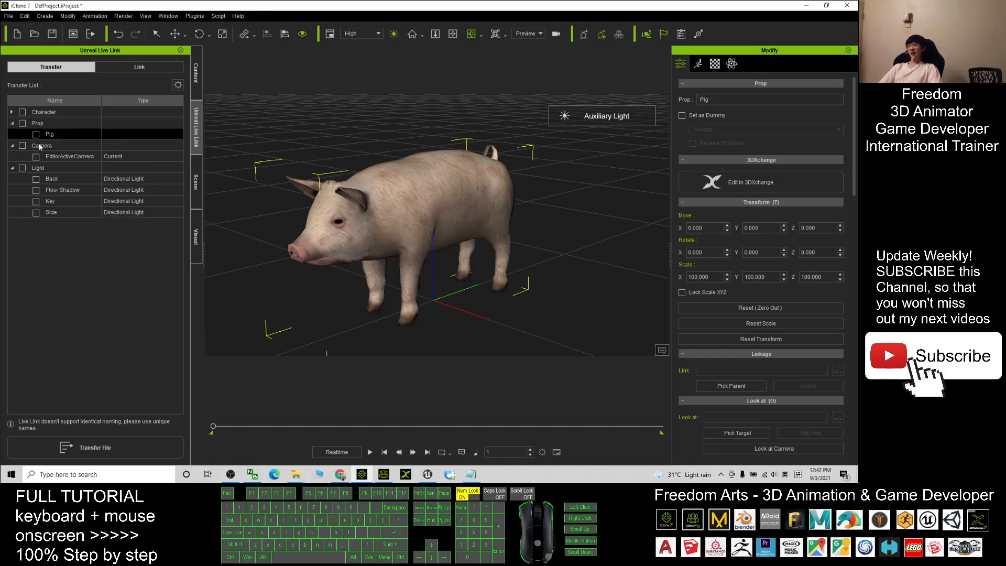
{"action": "left_click", "coordinate": [91, 457]}
{"action": "left_click", "coordinate": [427, 474]}
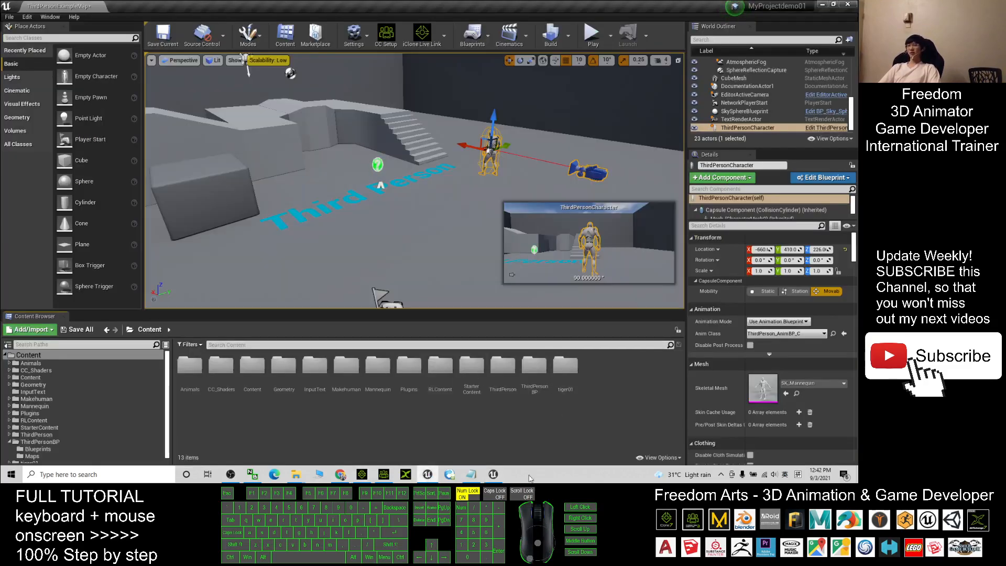
{"action": "left_click", "coordinate": [498, 477]}
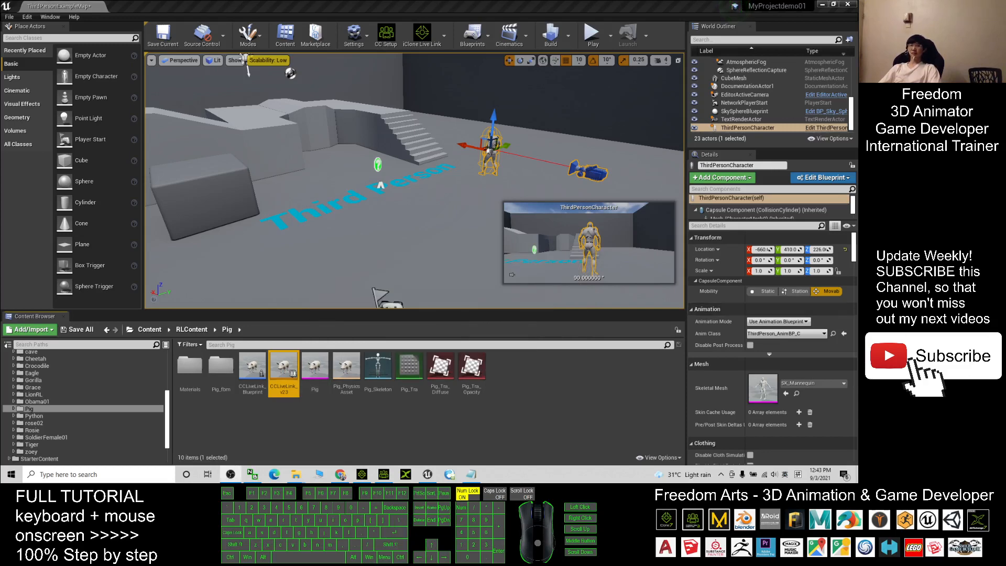
{"action": "left_click", "coordinate": [315, 368]}
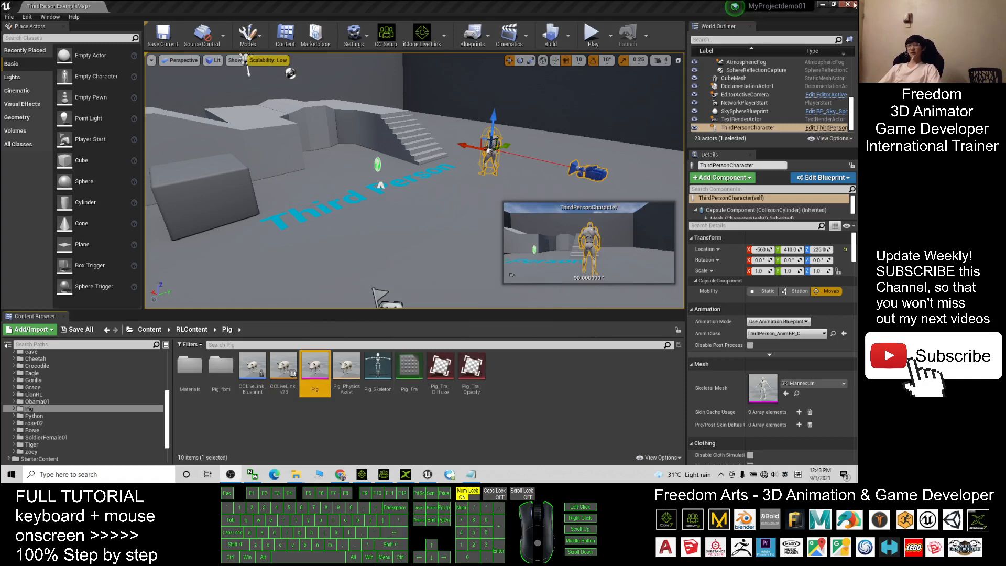
Return to iClone and open the pig prop in a maximized 3DXchange window for editing
{"action": "left_click", "coordinate": [822, 5]}
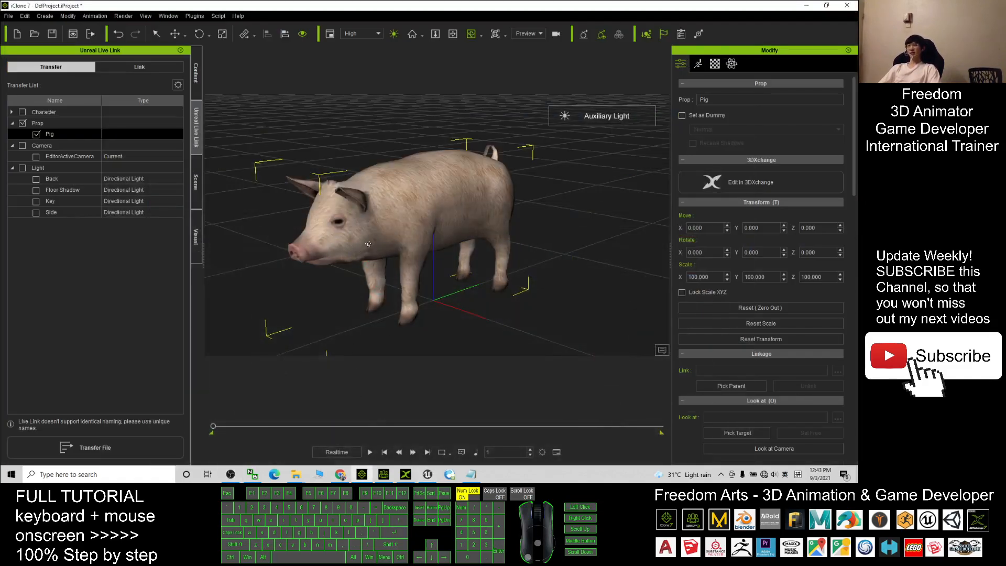
{"action": "left_click", "coordinate": [411, 211]}
{"action": "left_click", "coordinate": [718, 187]}
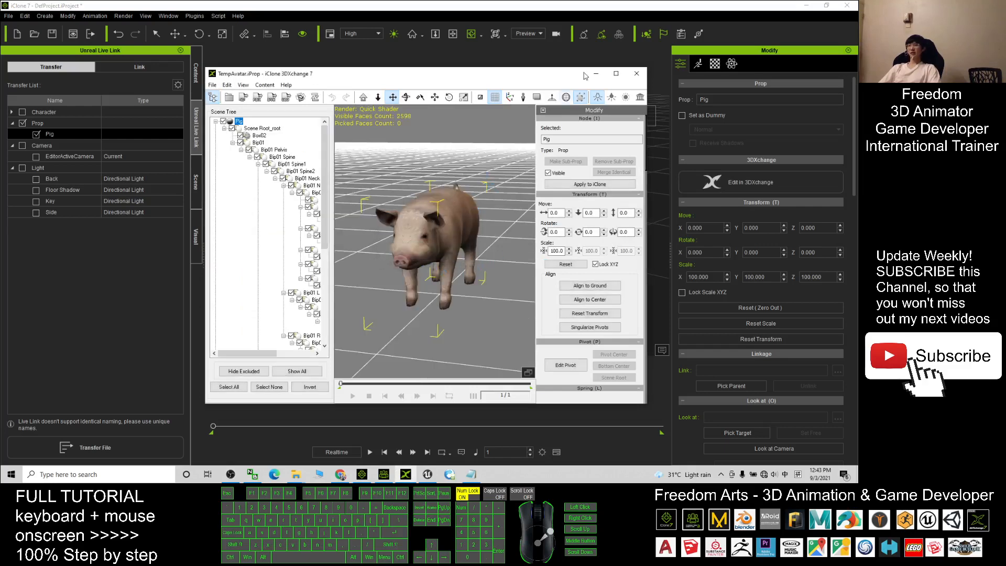
{"action": "left_click", "coordinate": [621, 76]}
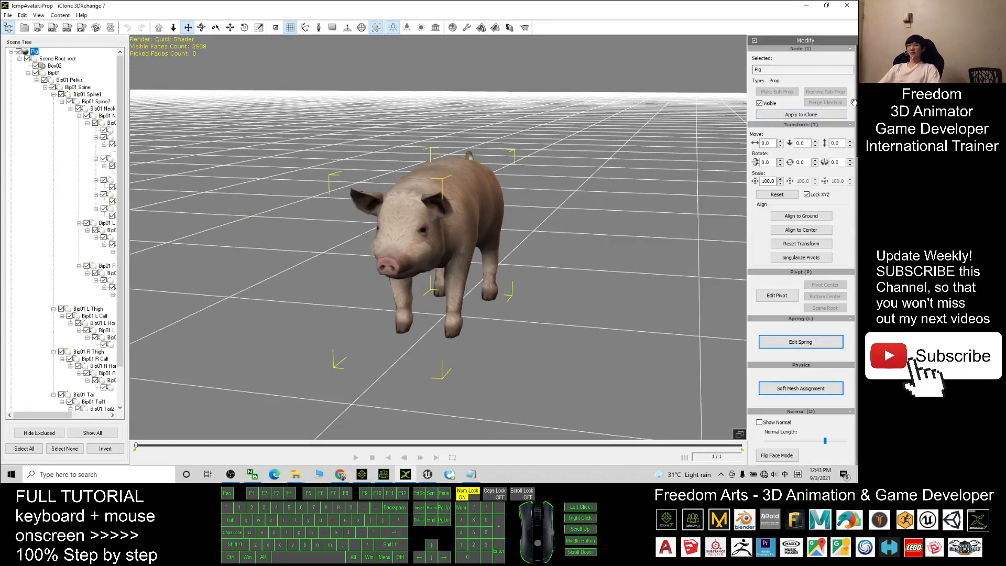
{"action": "scroll", "coordinate": [819, 206], "scroll_direction": "down", "scroll_amount": 10}
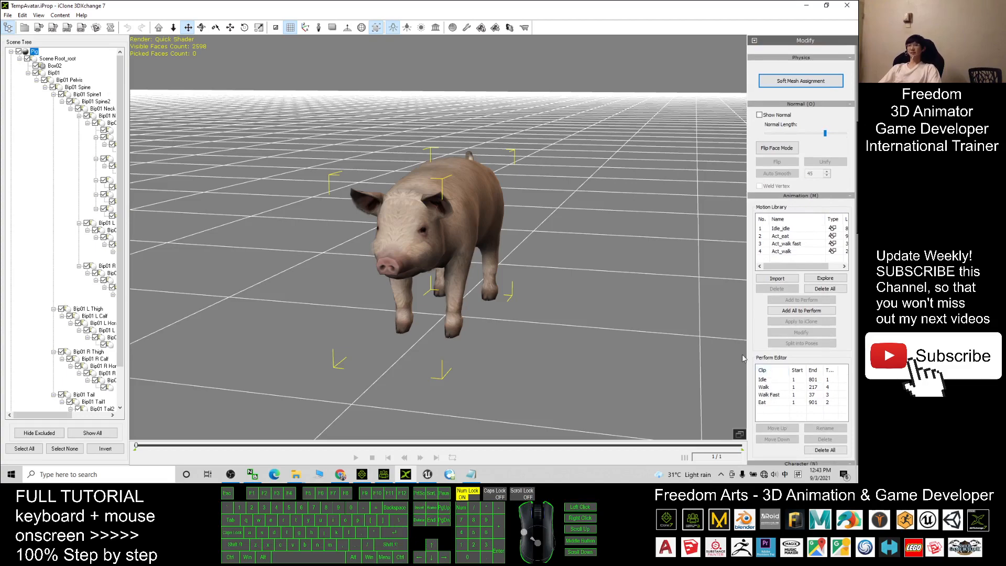
Restore 3DXchange to a smaller window and clear iClone, the browser, Character Creator and Notepad off the desktop
{"action": "double_click", "coordinate": [533, 4]}
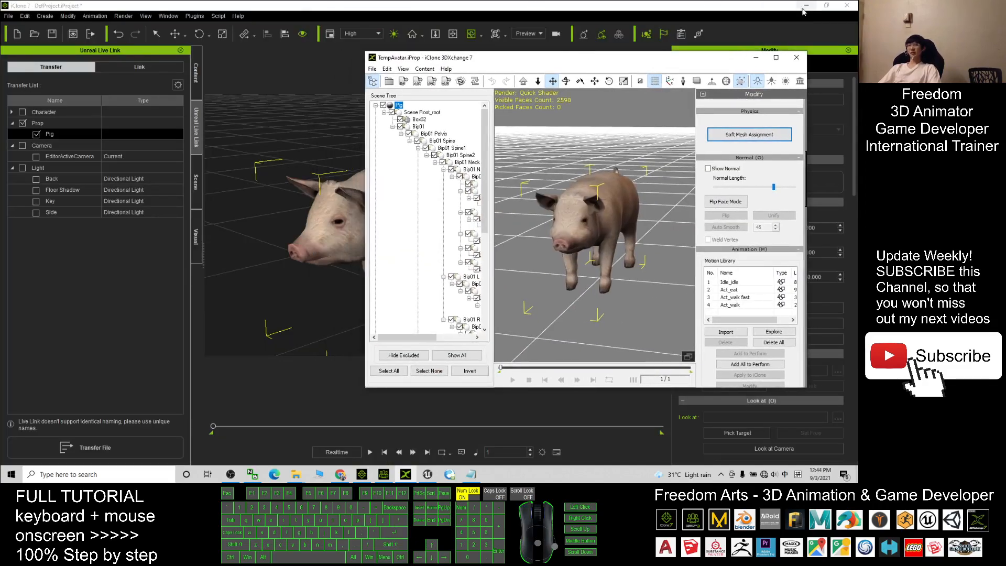
{"action": "left_click", "coordinate": [806, 5]}
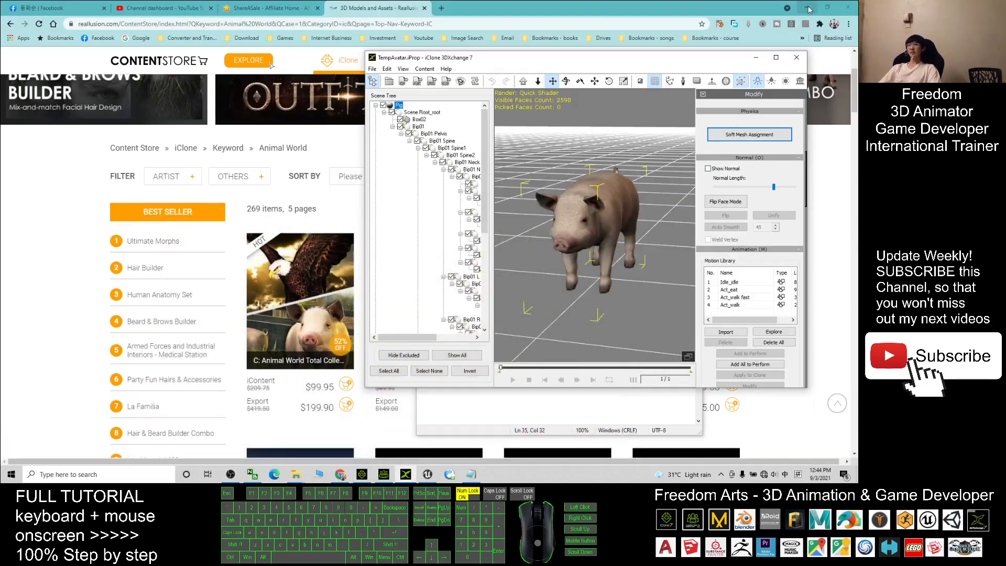
{"action": "left_click", "coordinate": [846, 5]}
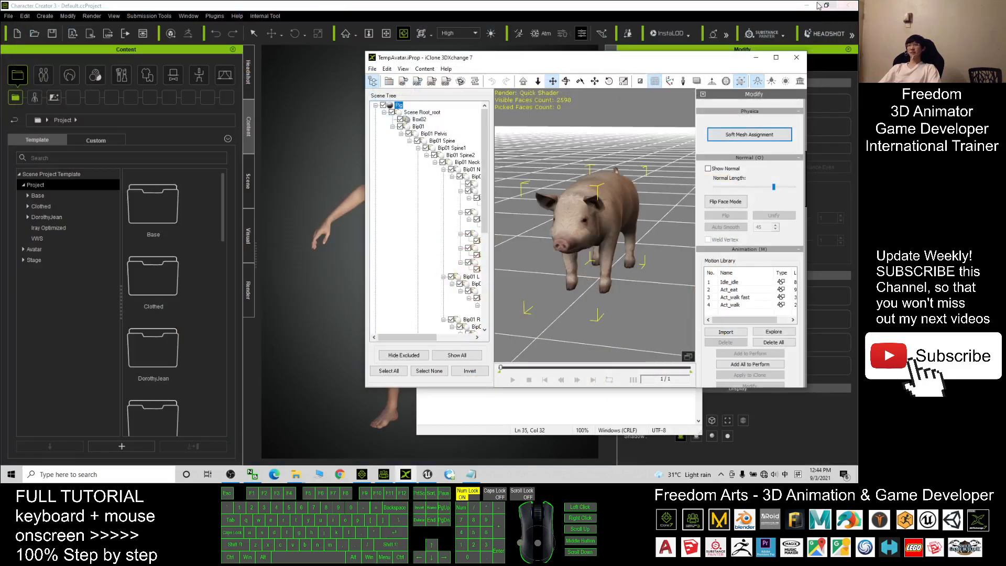
{"action": "left_click", "coordinate": [807, 5]}
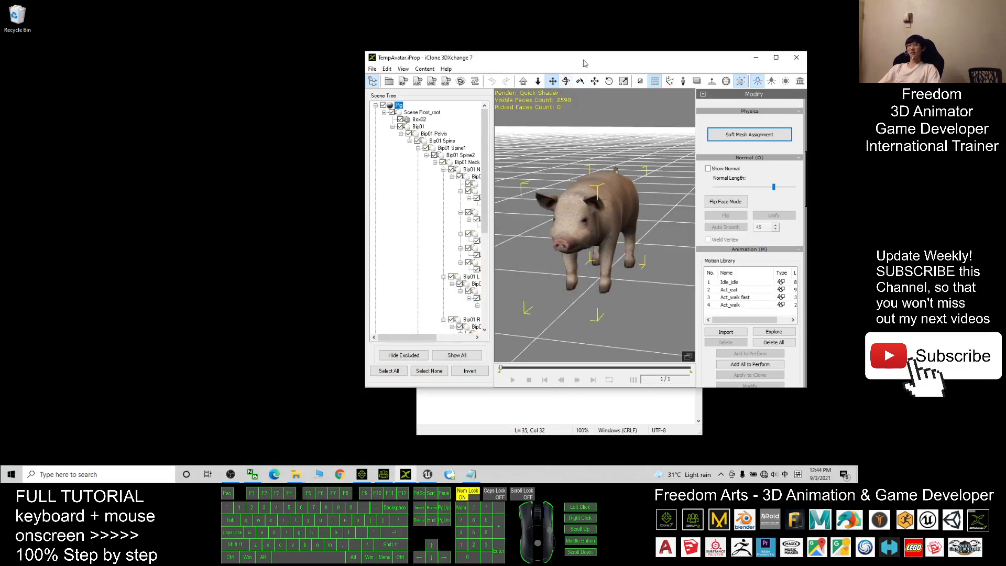
{"action": "left_click_drag", "start_coordinate": [584, 63], "coordinate": [527, 73]}
{"action": "left_click", "coordinate": [544, 428]}
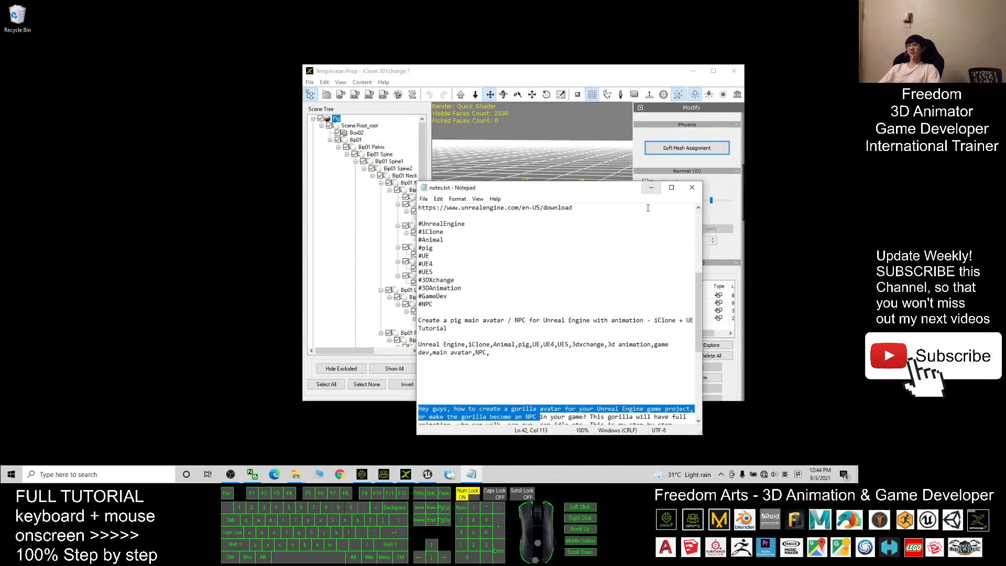
{"action": "scroll", "coordinate": [647, 207], "scroll_direction": "up", "scroll_amount": 10}
{"action": "left_click", "coordinate": [651, 187]}
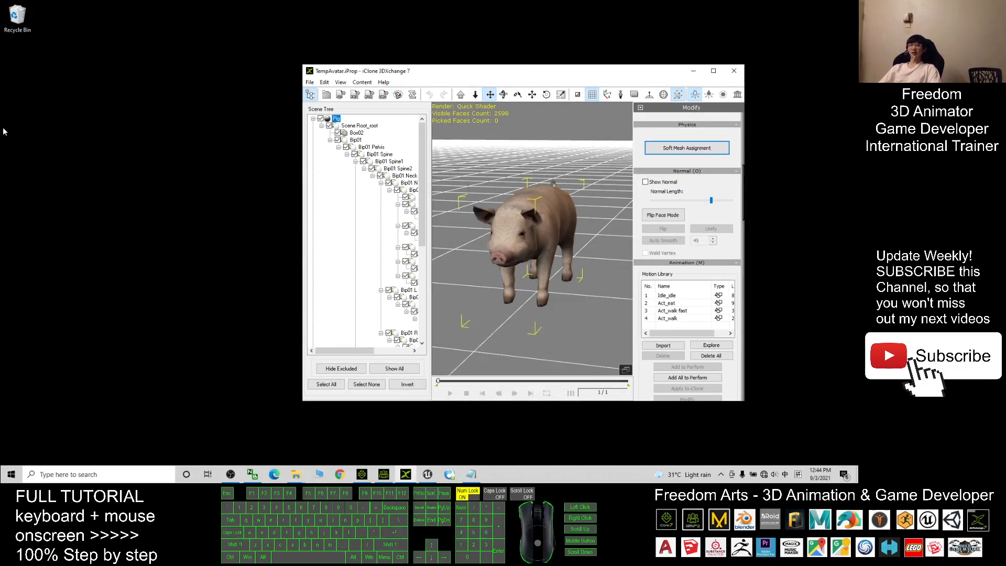
Create a new desktop folder named pig01 and open it beside the 3DXchange window
{"action": "right_click", "coordinate": [21, 94]}
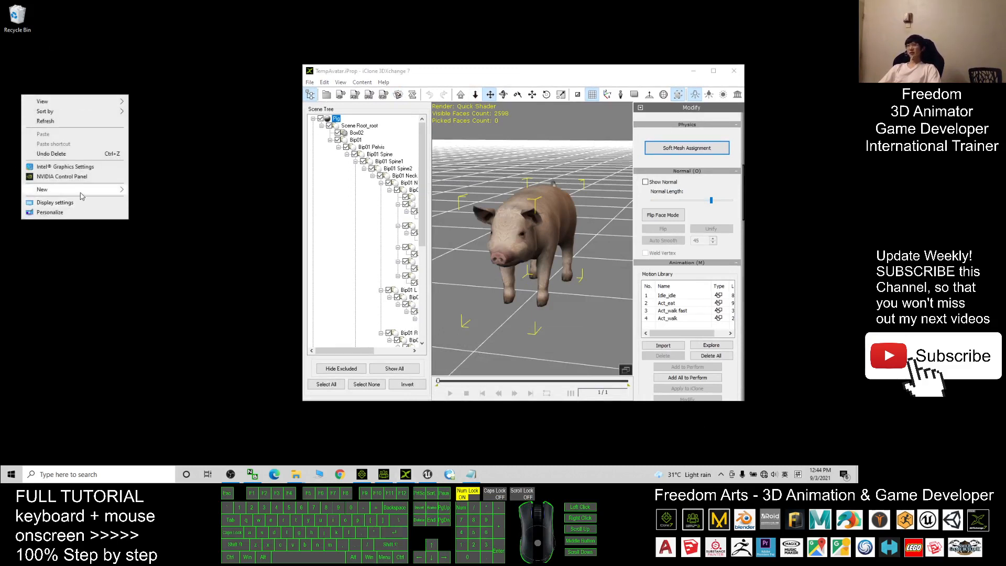
{"action": "mouse_move", "coordinate": [83, 190]}
{"action": "left_click", "coordinate": [152, 190]}
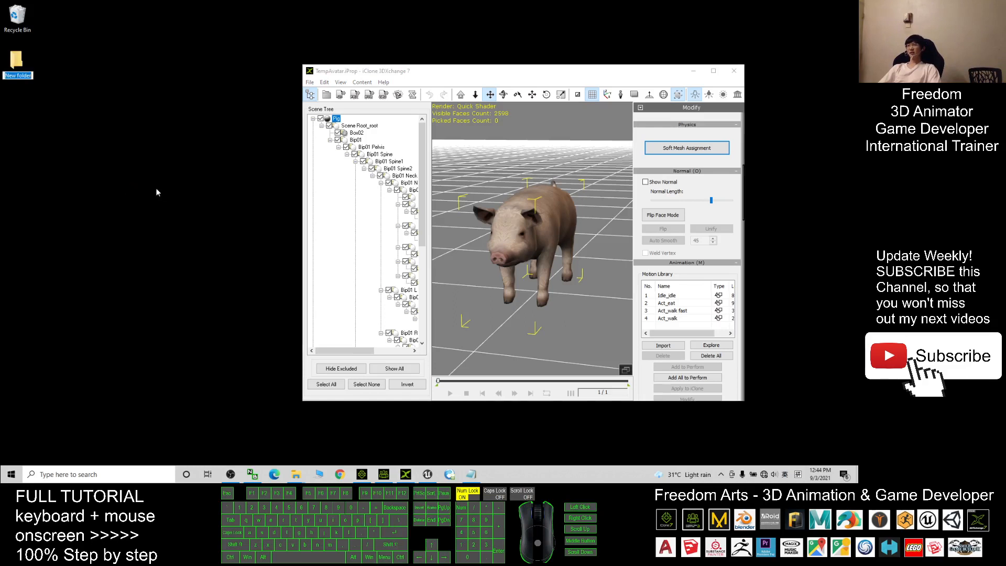
{"action": "type", "text": "pig01"}
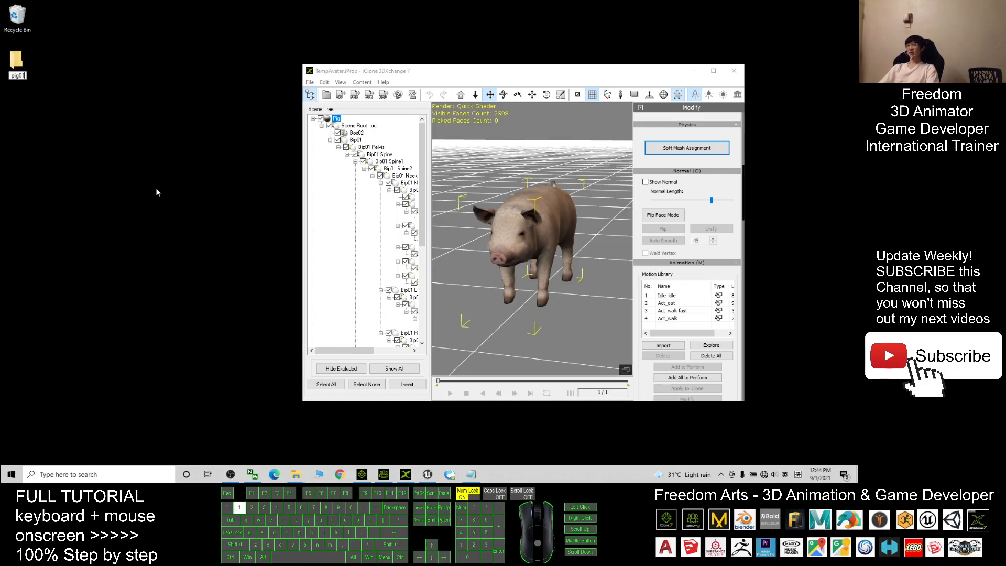
{"action": "key", "text": "Return"}
{"action": "double_click", "coordinate": [19, 65]}
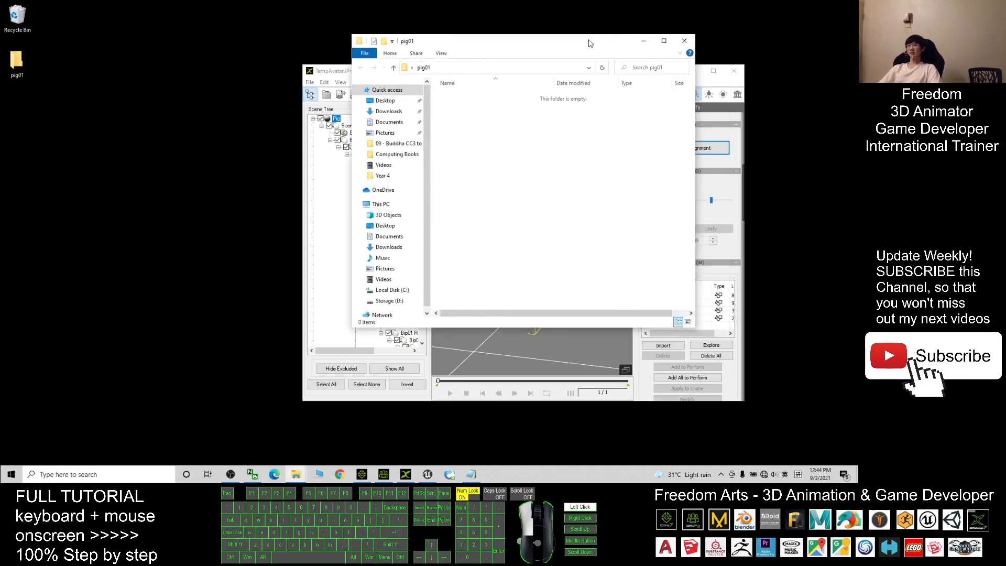
{"action": "left_click", "coordinate": [454, 71]}
{"action": "double_click", "coordinate": [18, 64]}
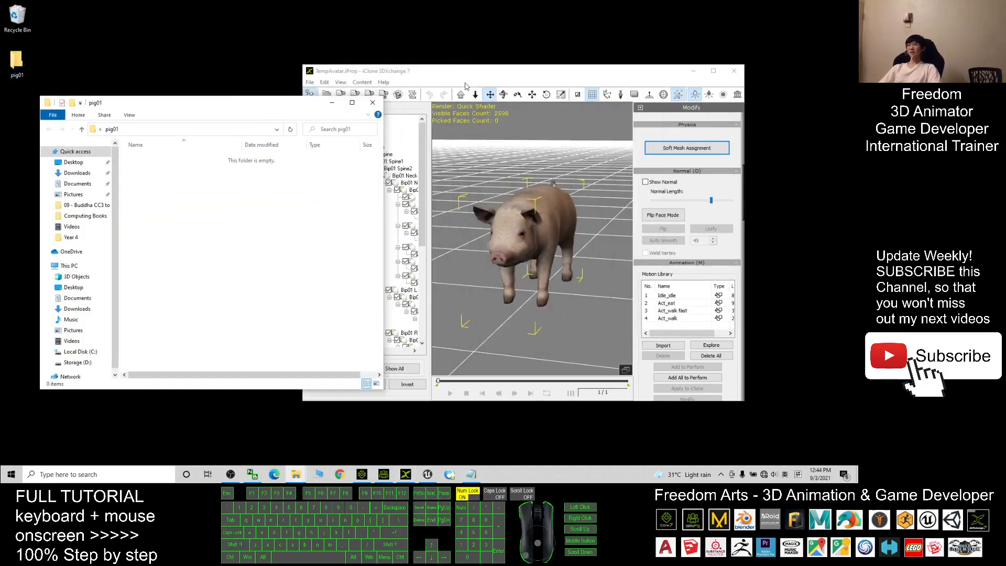
Start an FBX export of the pig from 3DXchange with the GameEngine_Unreal preset and Include Animation turned off
{"action": "left_click_drag", "start_coordinate": [439, 76], "coordinate": [486, 87]}
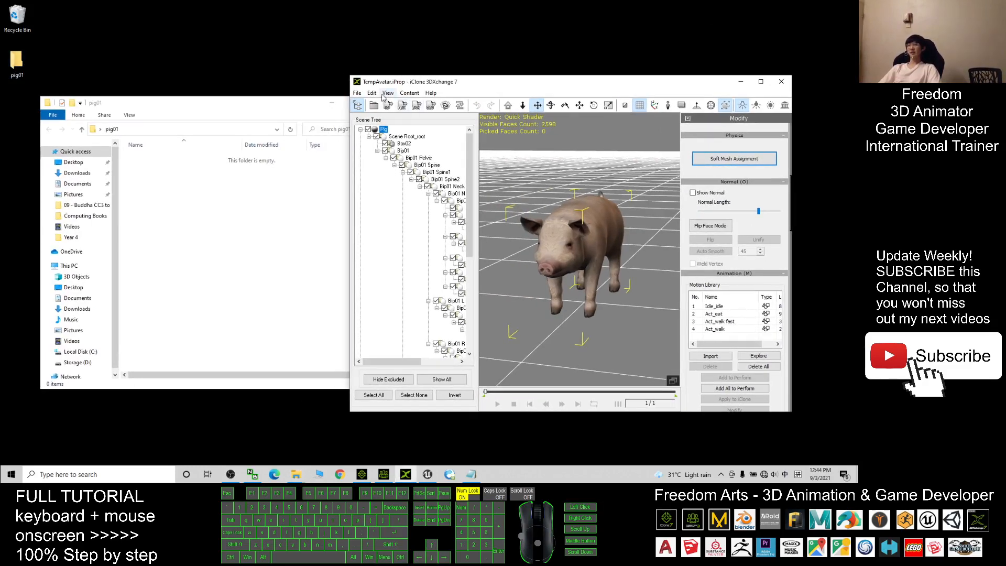
{"action": "left_click", "coordinate": [357, 93]}
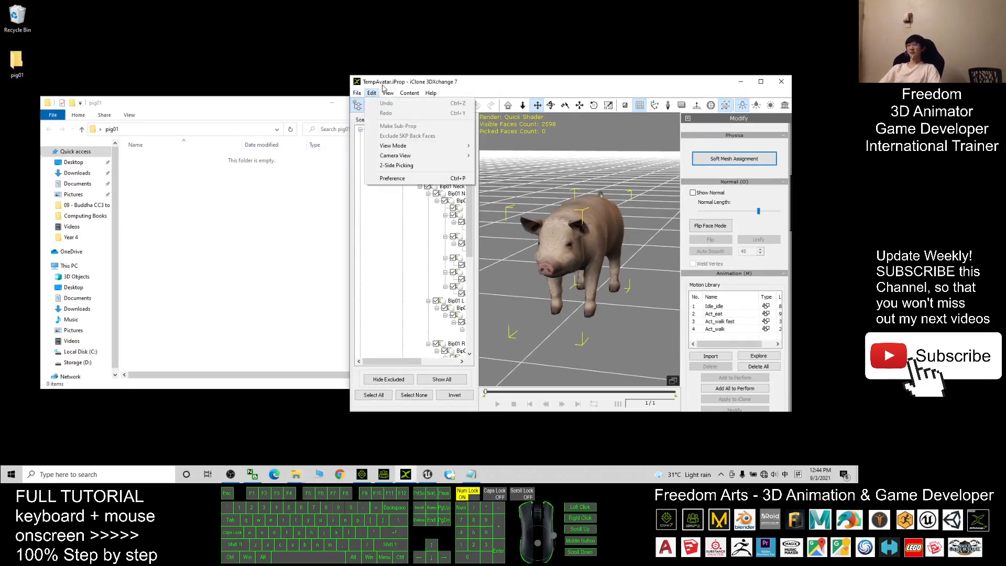
{"action": "left_click", "coordinate": [396, 115]}
{"action": "left_click", "coordinate": [404, 108]}
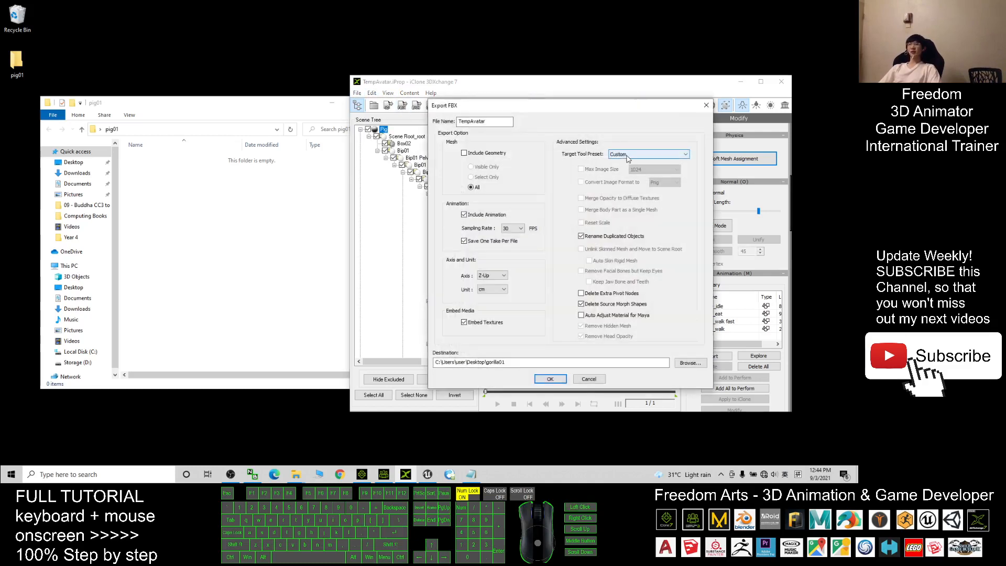
{"action": "left_click", "coordinate": [628, 157]}
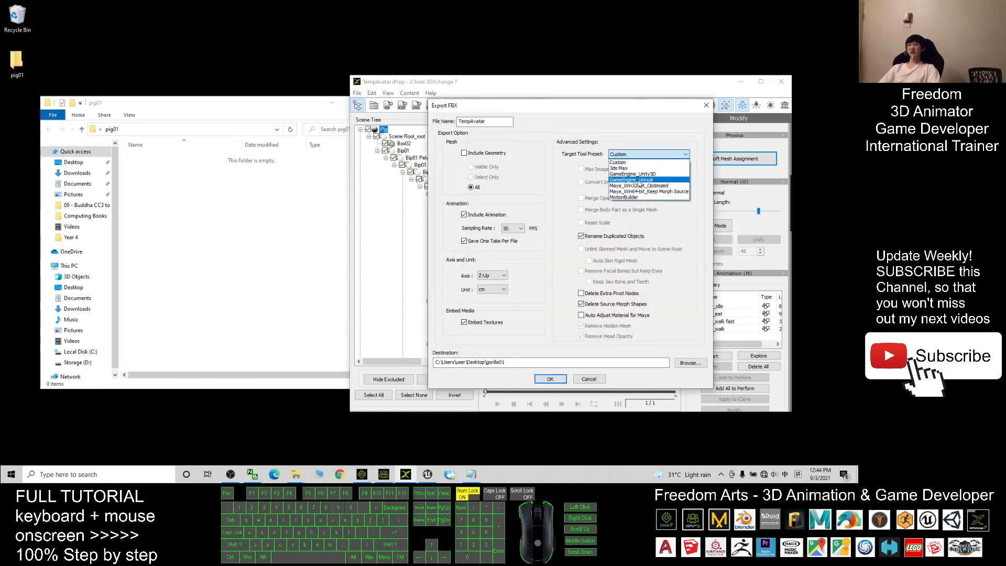
{"action": "left_click", "coordinate": [638, 180]}
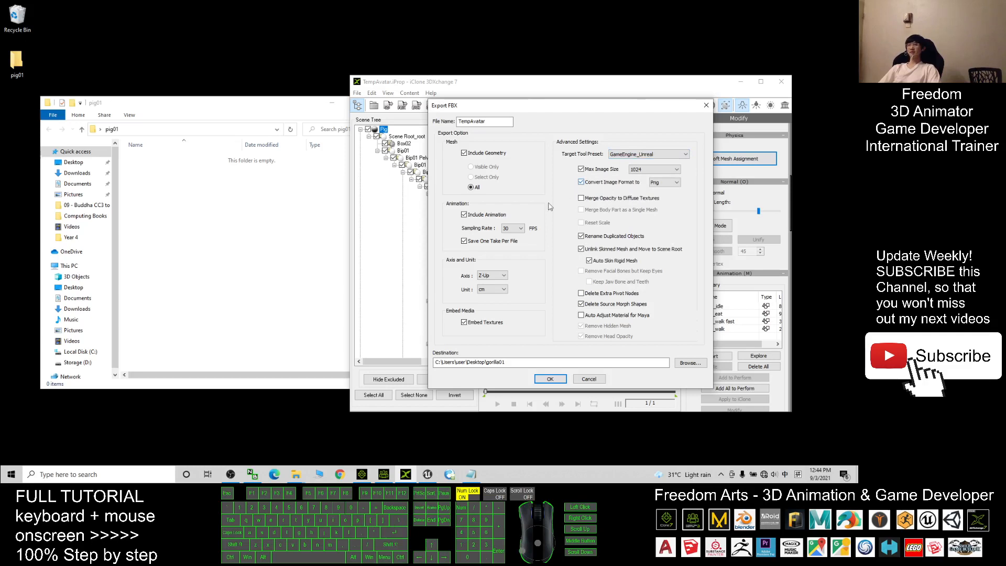
{"action": "left_click", "coordinate": [464, 215]}
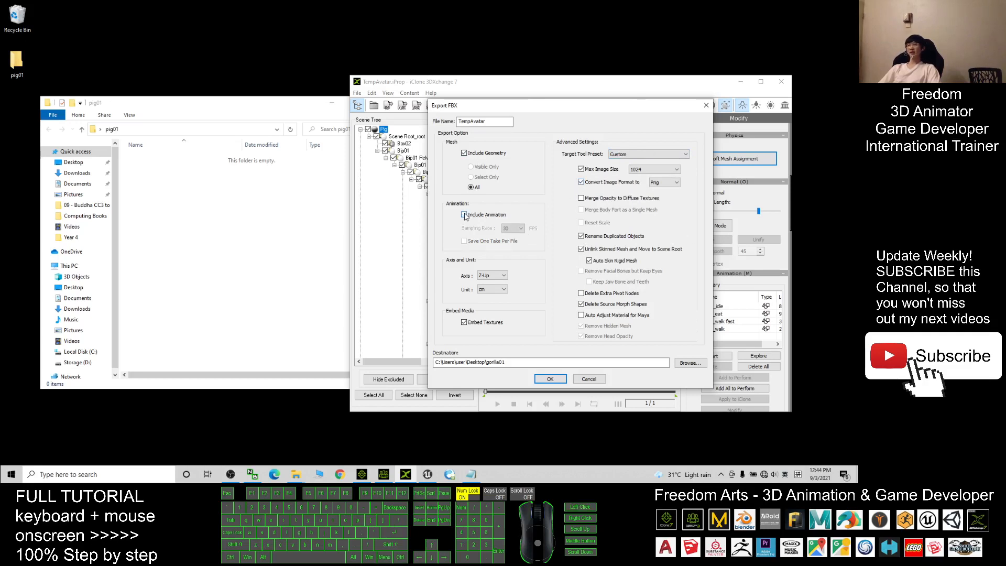
Set the FBX export's file name to pig01 and its destination to the desktop's pig01 folder, C:\Users\user\Desktop\pig01
{"action": "double_click", "coordinate": [493, 121]}
{"action": "key", "text": "BackSpace"}
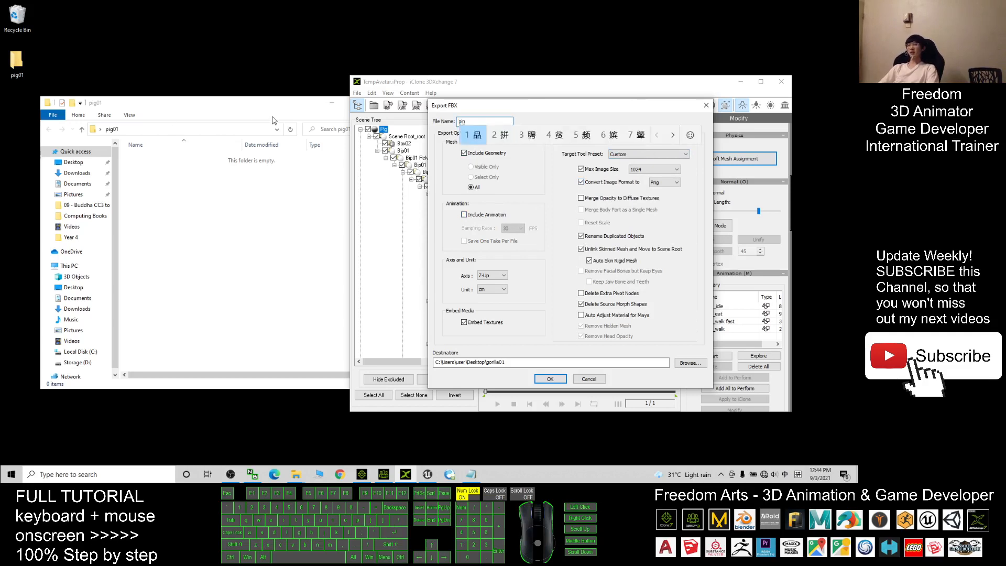
{"action": "key", "text": "alt+shift"}
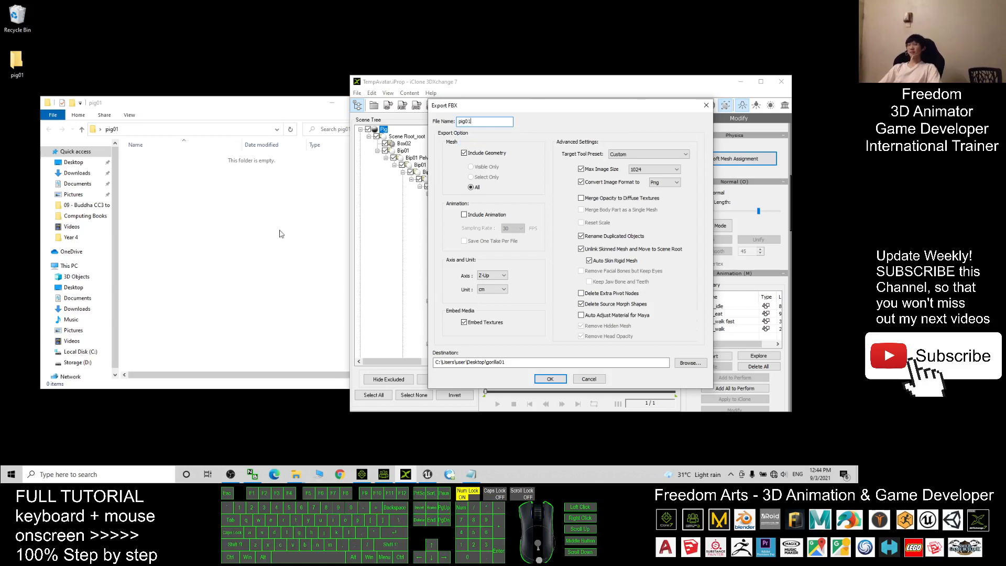
{"action": "left_click", "coordinate": [171, 128]}
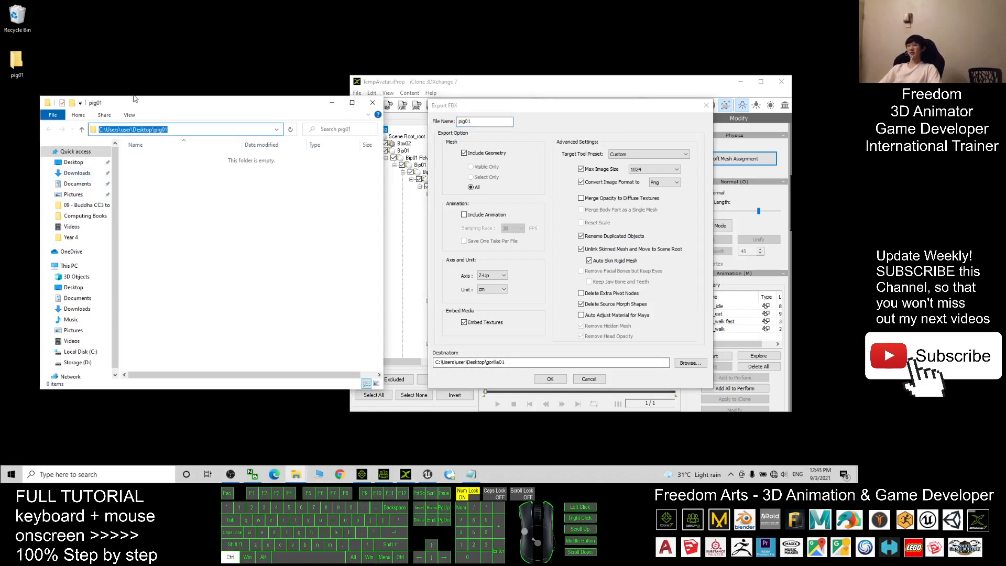
{"action": "key", "text": "ctrl+c"}
{"action": "triple_click", "coordinate": [471, 362]}
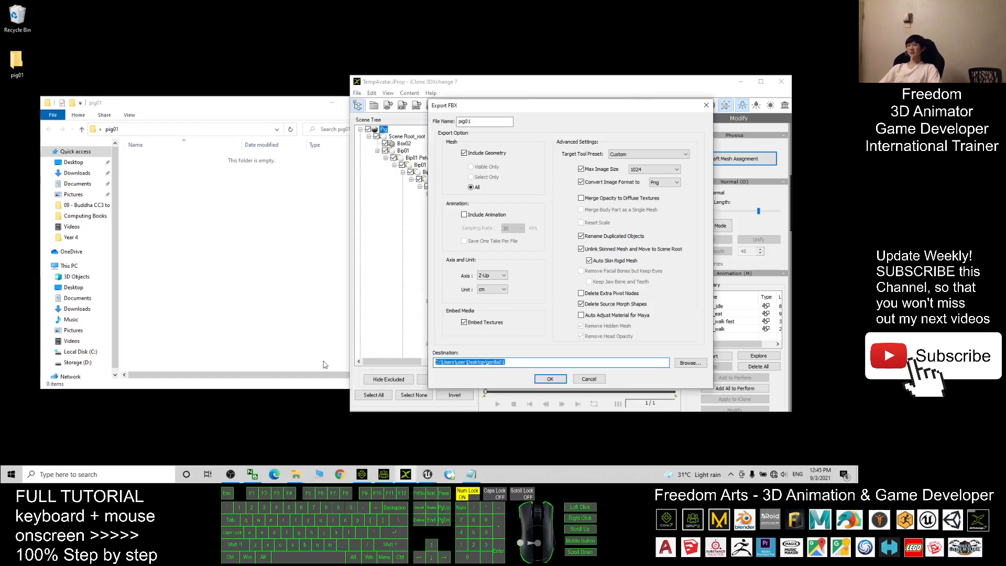
{"action": "key", "text": "ctrl+v"}
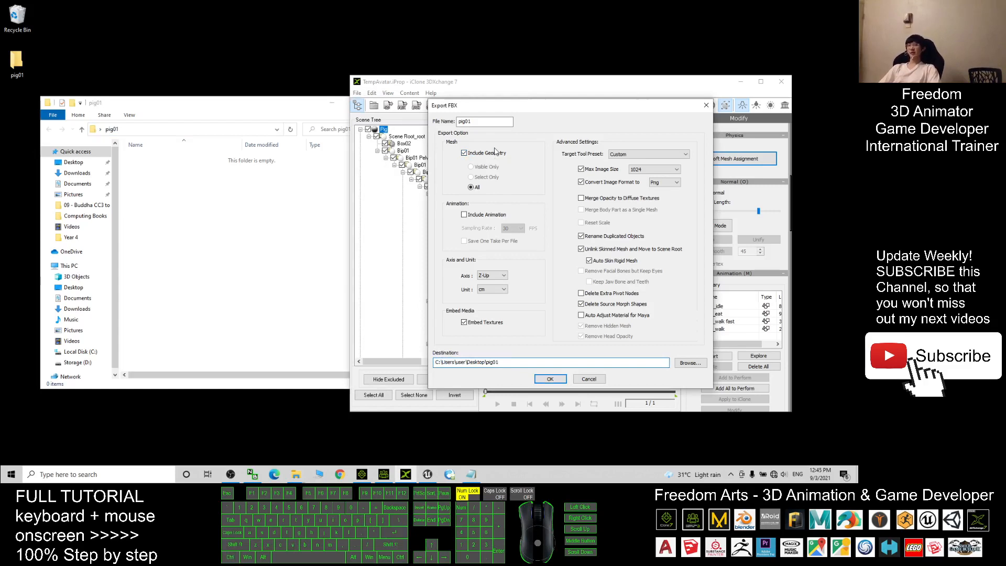
Run the geometry-only FBX export of the pig to the desktop's pig01 folder and dismiss the confirmation
{"action": "left_click", "coordinate": [549, 379]}
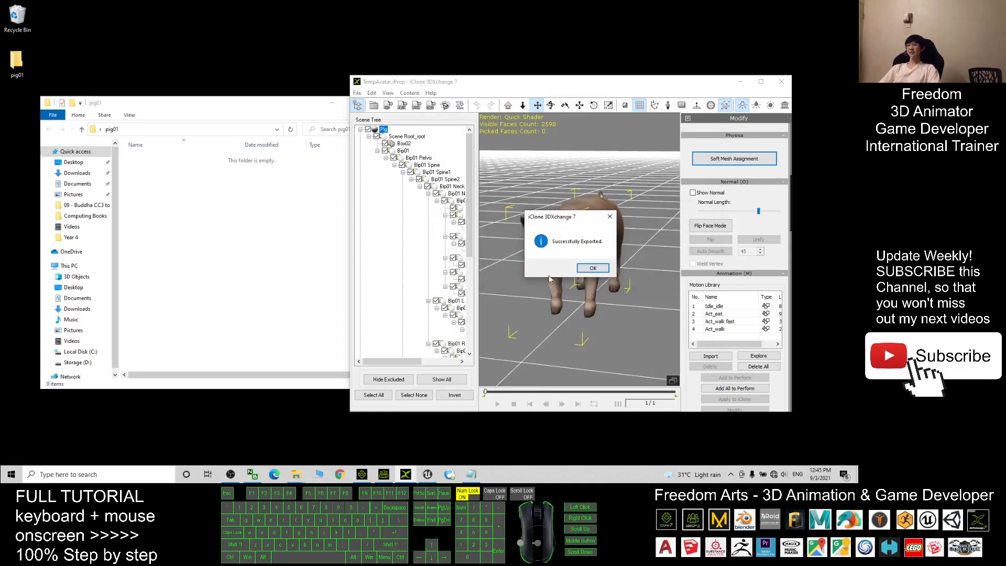
{"action": "left_click", "coordinate": [580, 270]}
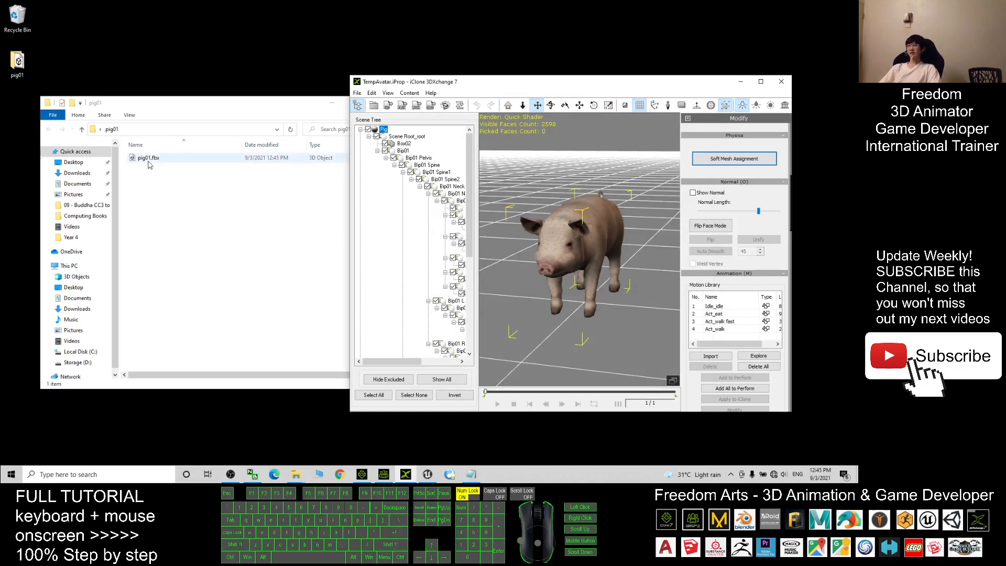
Start a second FBX export of the pig with the GameEngine_Unreal preset and Include Geometry turned off
{"action": "left_click", "coordinate": [401, 108]}
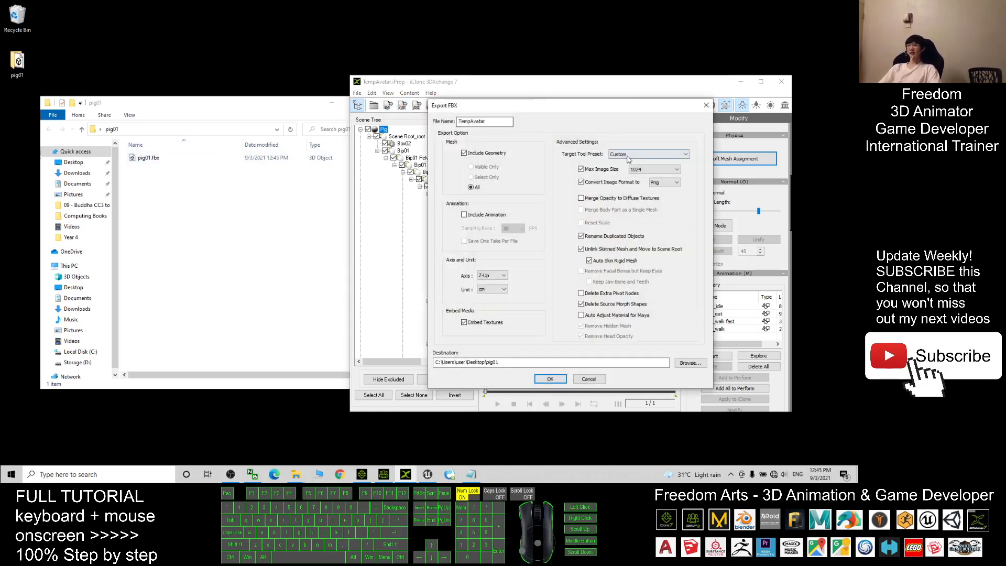
{"action": "left_click", "coordinate": [638, 156]}
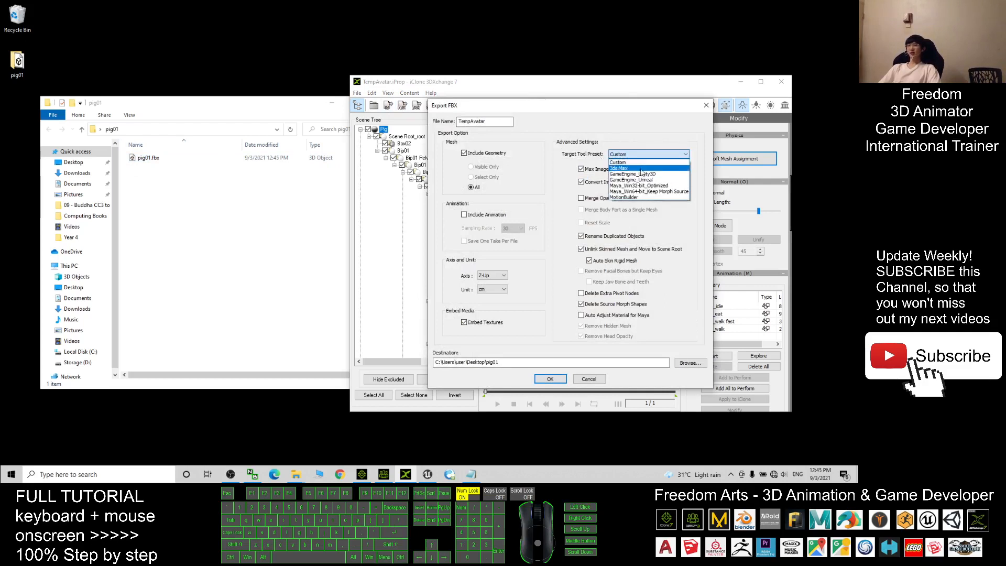
{"action": "left_click", "coordinate": [638, 180]}
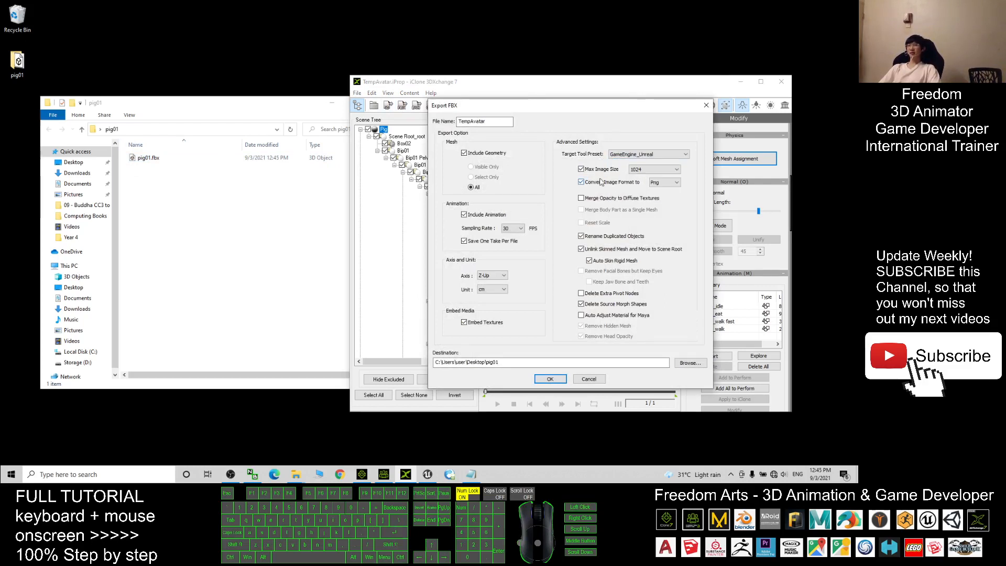
{"action": "left_click", "coordinate": [464, 153]}
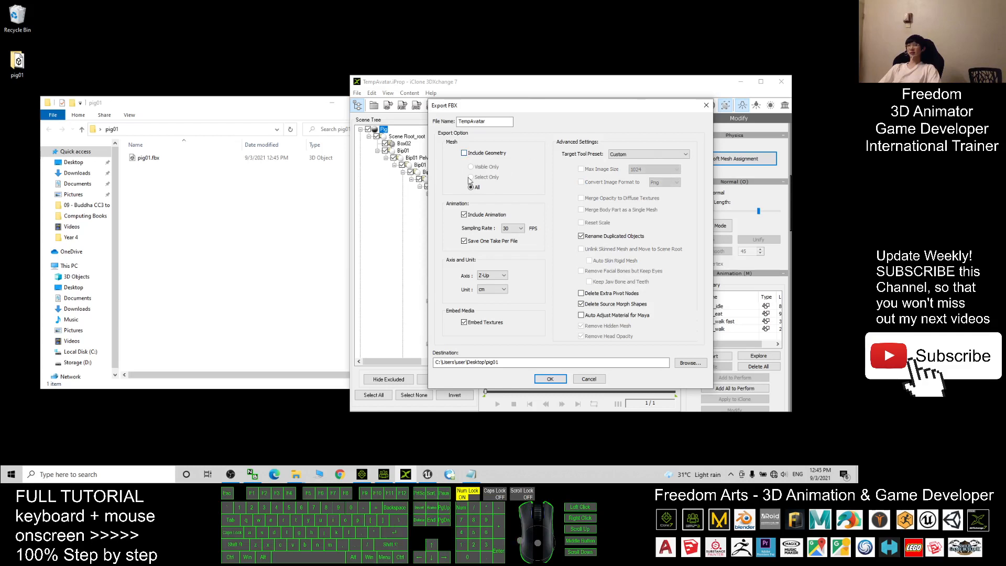
Export the animation-only FBX files under the name pig01, and select the Eat, Idle, Walk Fast and Walk files in the pig01 folder
{"action": "double_click", "coordinate": [476, 121]}
{"action": "type", "text": "p"}
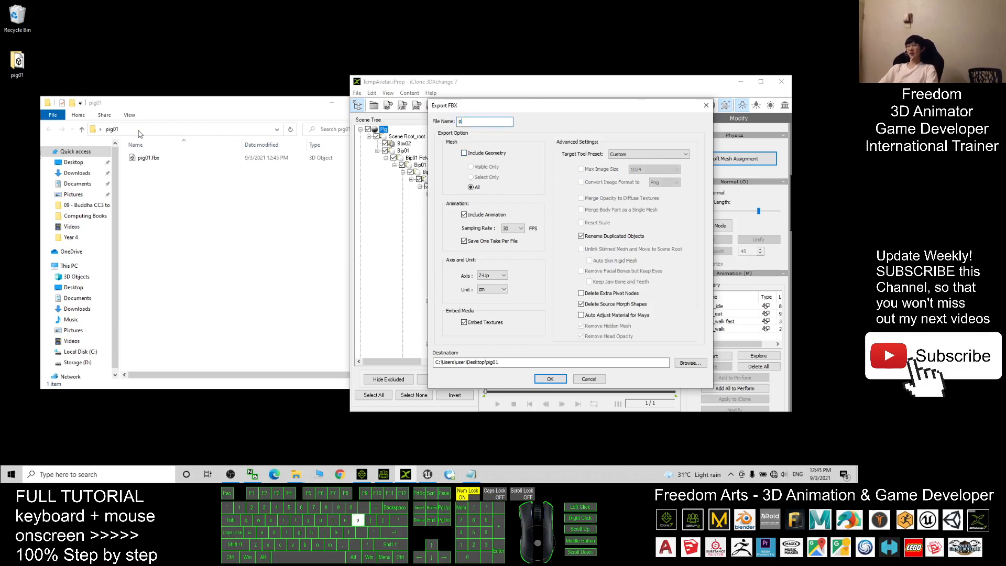
{"action": "type", "text": "ig01"}
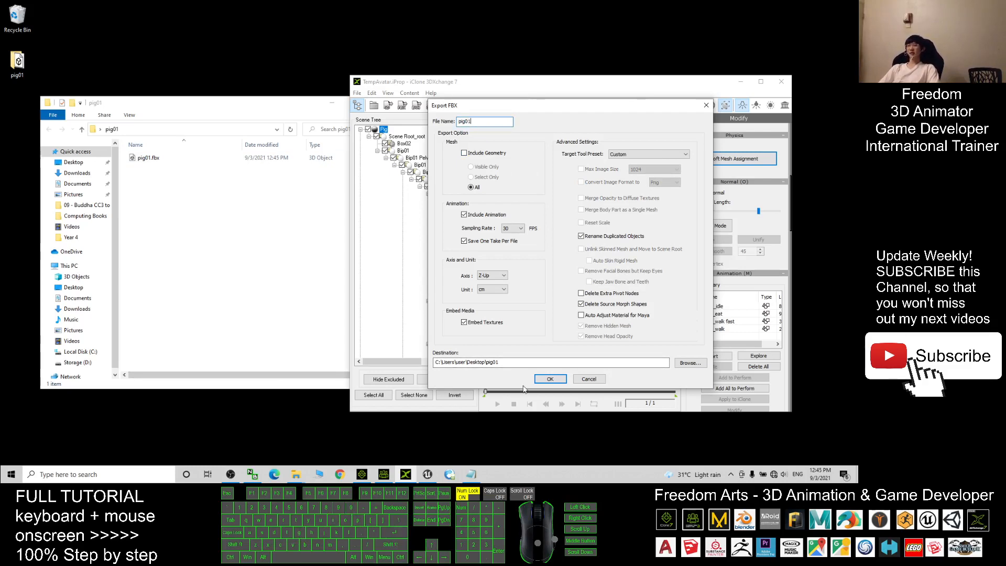
{"action": "left_click", "coordinate": [549, 379]}
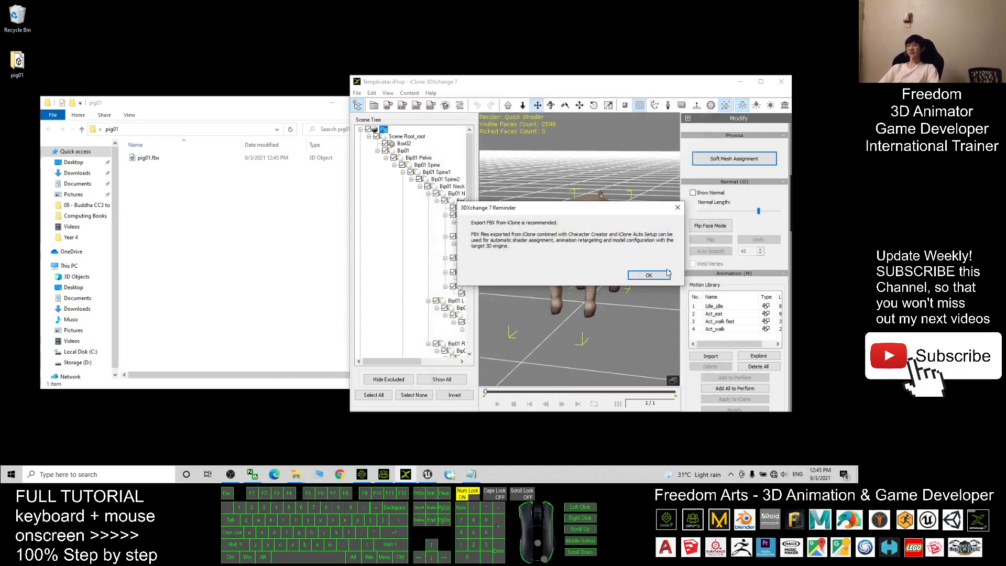
{"action": "left_click", "coordinate": [664, 275]}
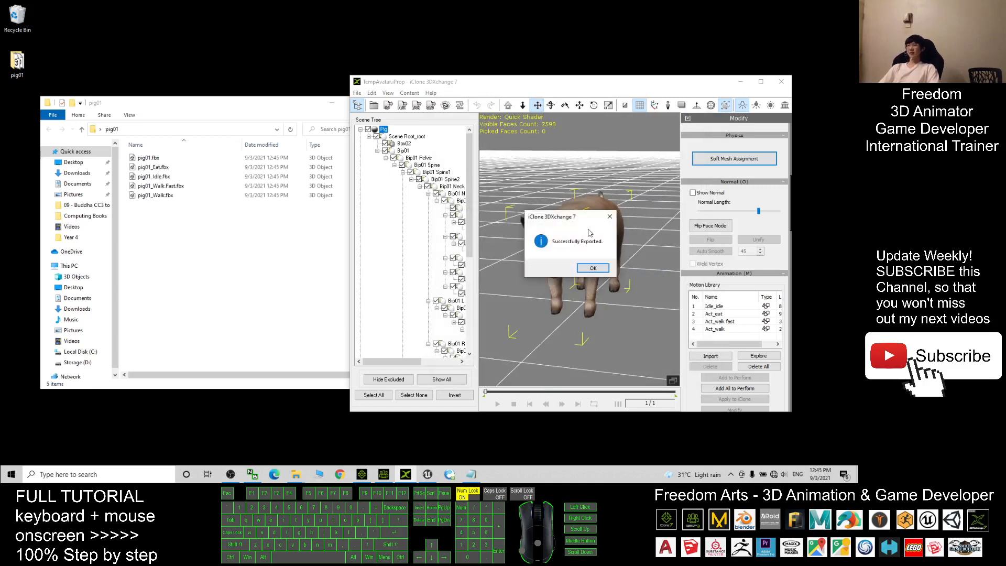
{"action": "left_click", "coordinate": [602, 270]}
{"action": "left_click_drag", "start_coordinate": [218, 229], "coordinate": [155, 182]}
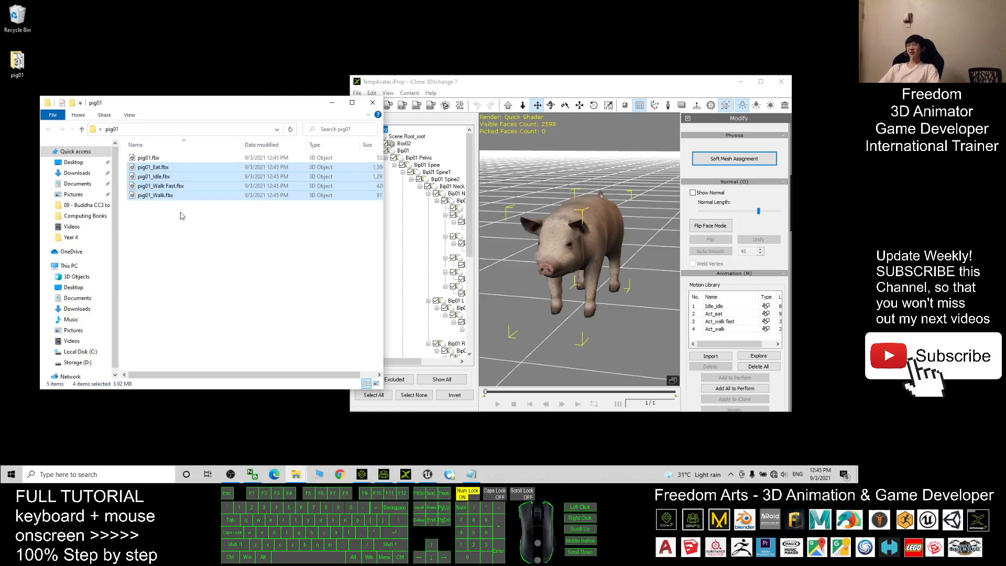
Minimize 3DXchange, switch to Unreal Editor, and create a folder named pig01 inside Content/Animals
{"action": "left_click", "coordinate": [740, 81]}
{"action": "left_click", "coordinate": [435, 476]}
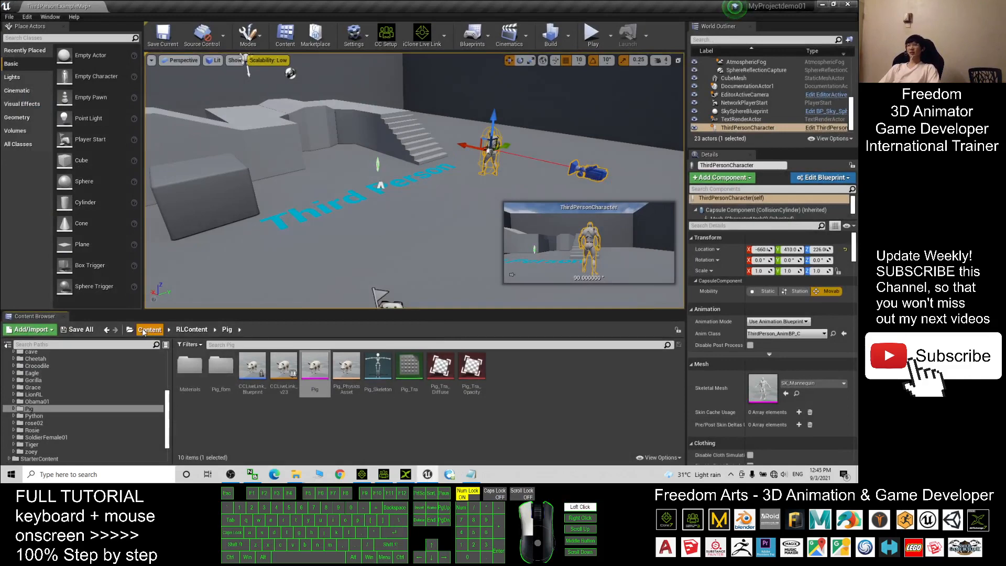
{"action": "left_click", "coordinate": [143, 330]}
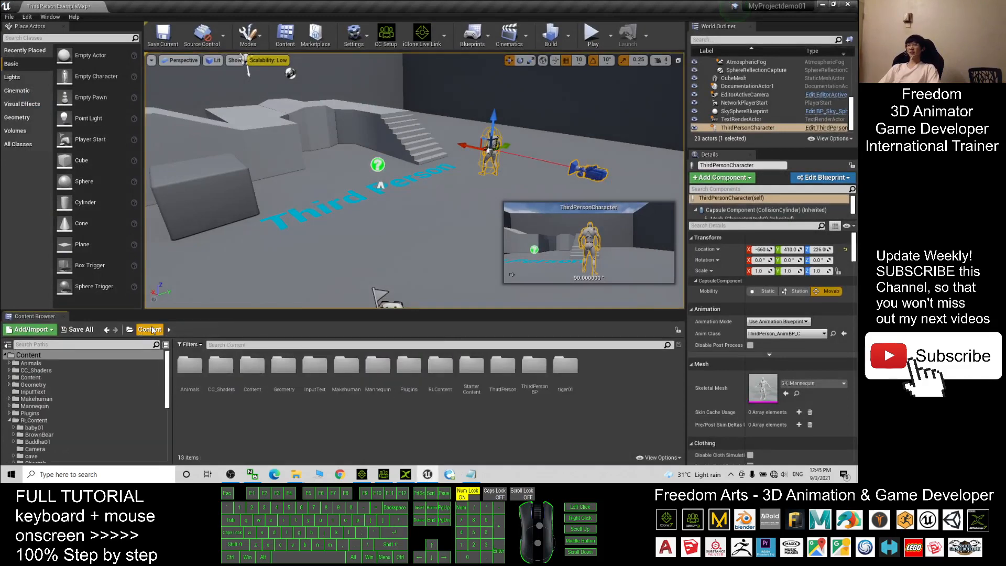
{"action": "double_click", "coordinate": [191, 377]}
{"action": "right_click", "coordinate": [384, 426]}
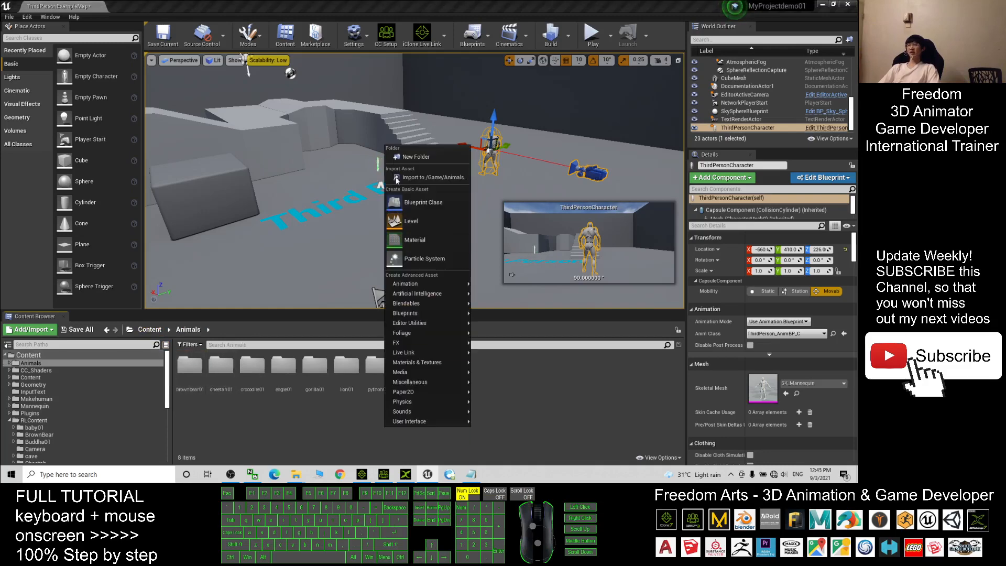
{"action": "left_click", "coordinate": [414, 157]}
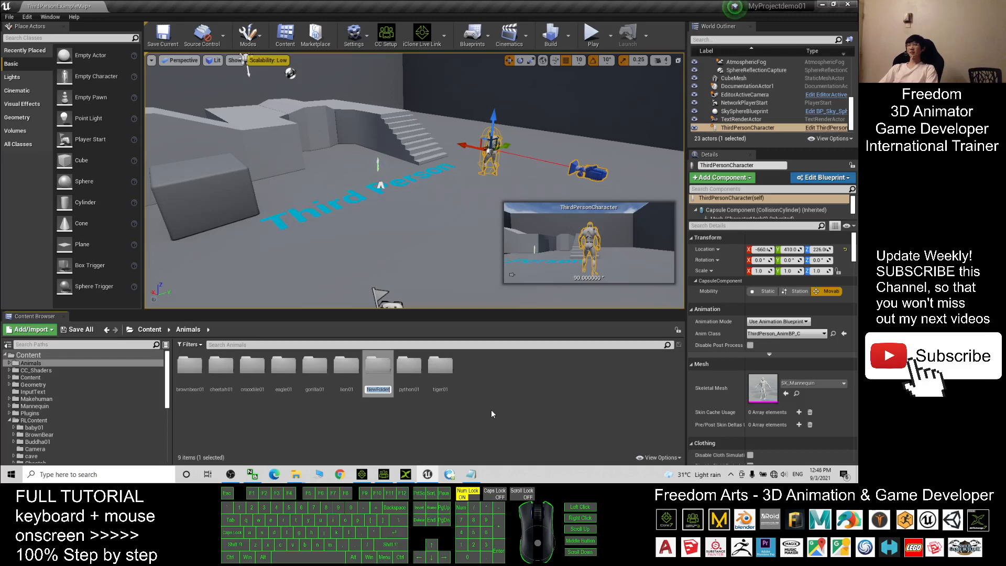
{"action": "type", "text": "pig01"}
{"action": "key", "text": "Return"}
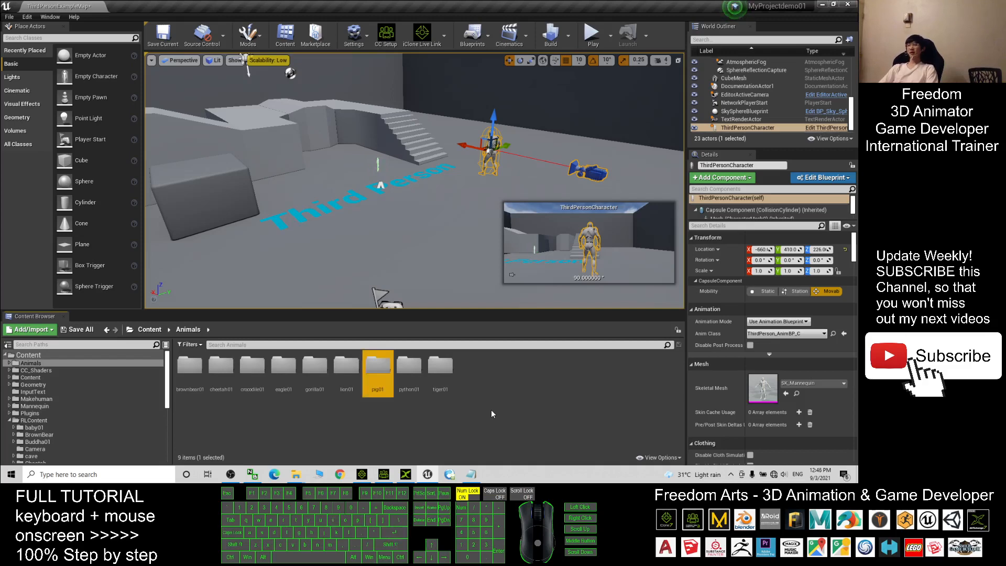